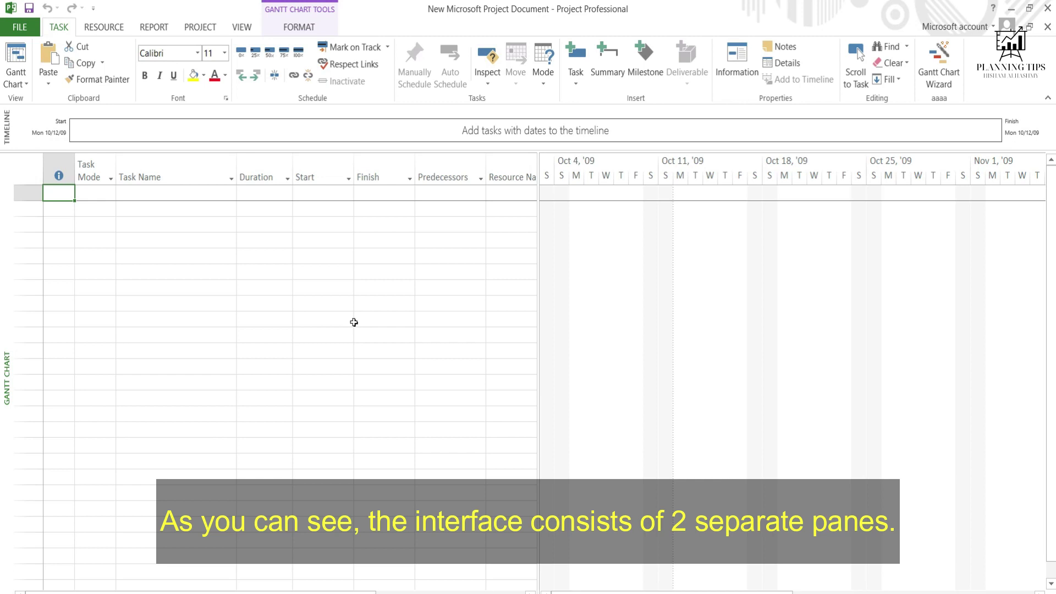
- Review the Task Name, Duration, Start, Finish, Predecessors and Resource Names columns and widen the table pane
drag(354, 322, 68, 578)
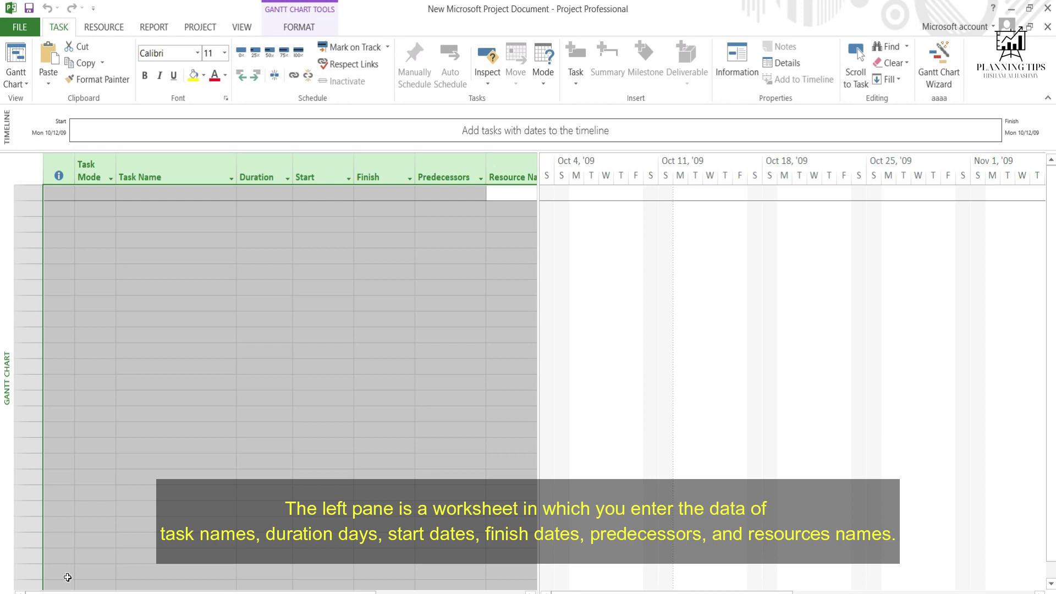
click(176, 334)
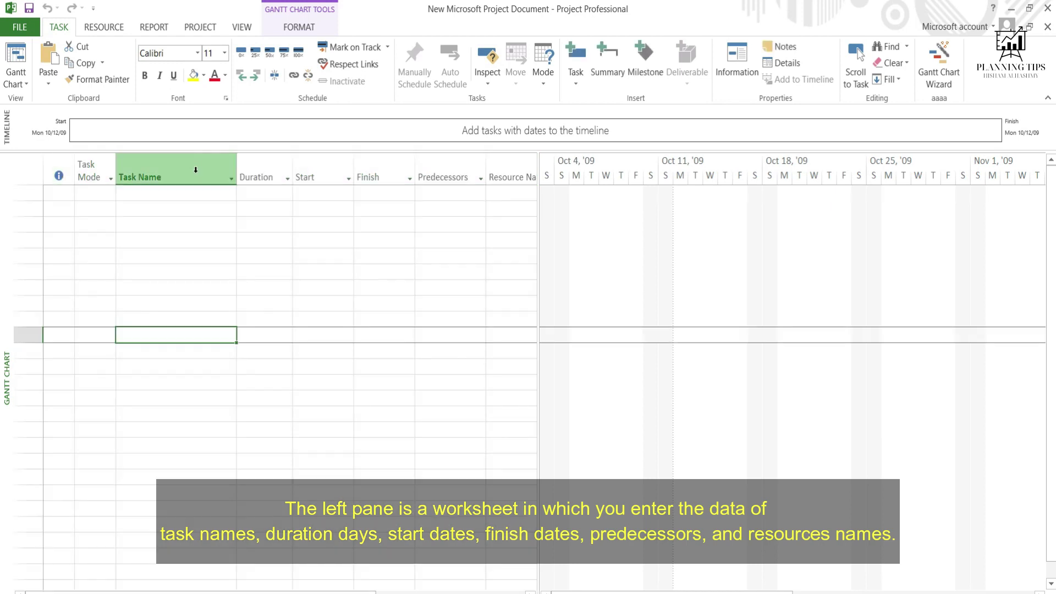
click(196, 170)
click(258, 169)
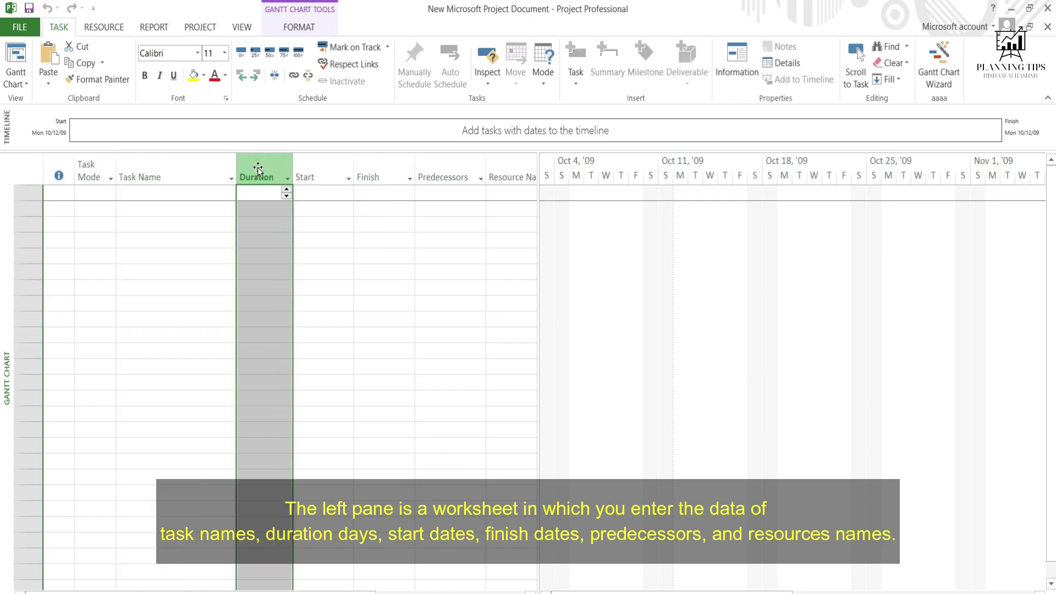
click(301, 170)
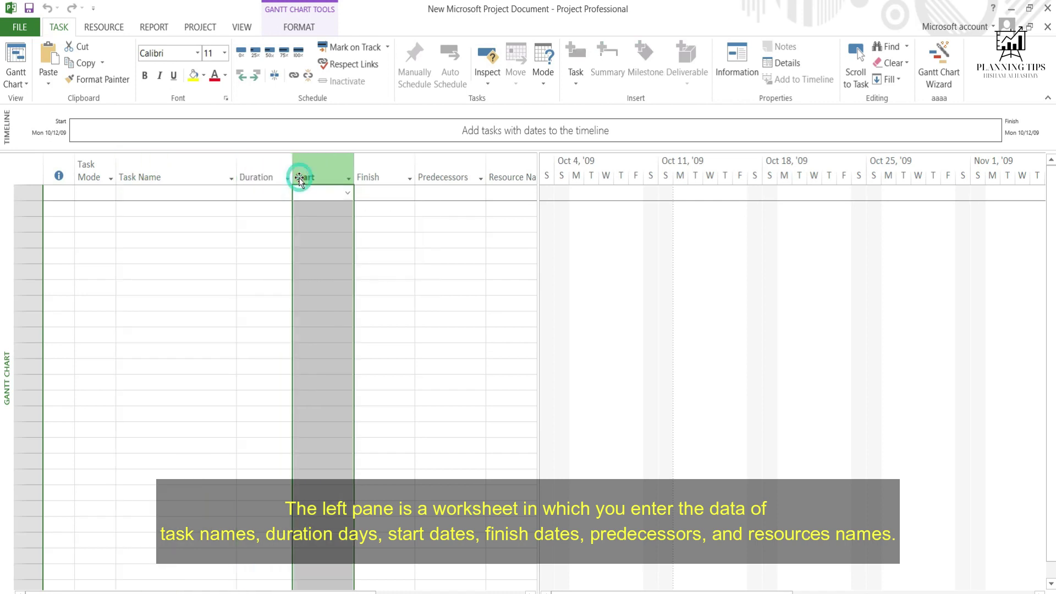
click(366, 175)
click(444, 178)
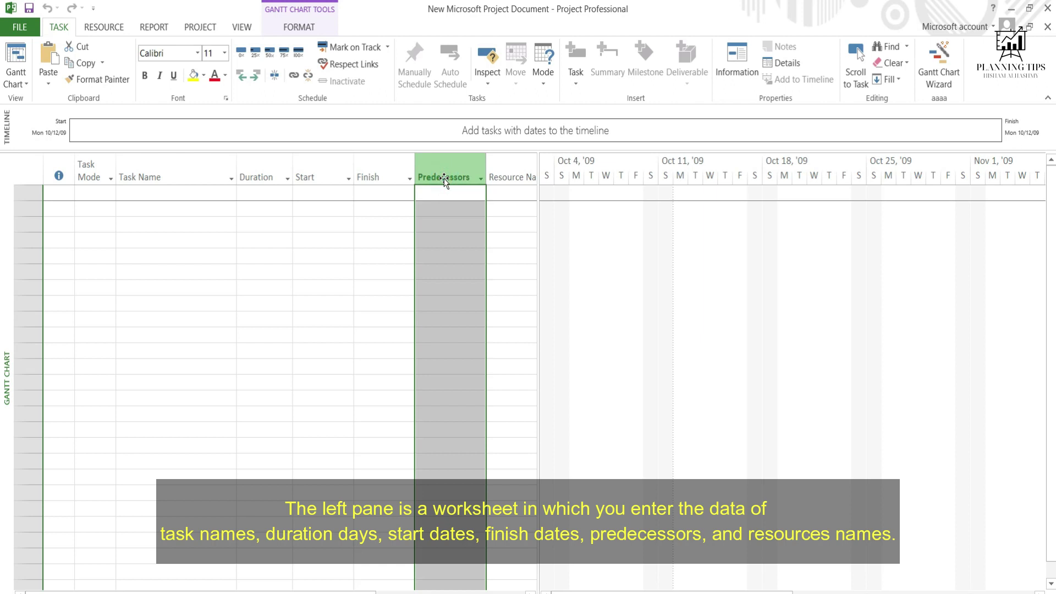
click(500, 176)
drag(528, 161, 609, 158)
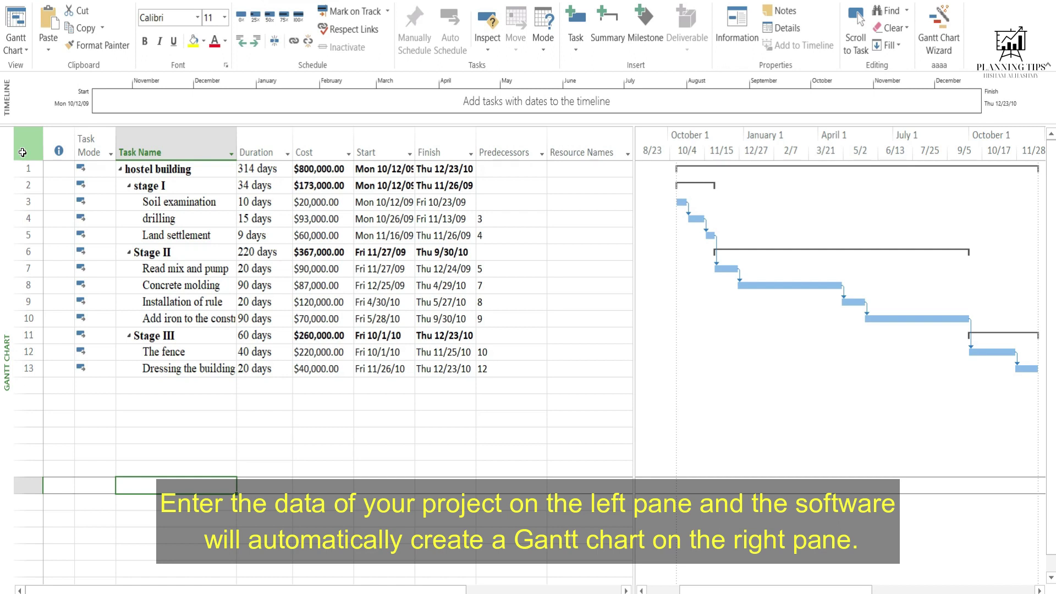
click(22, 152)
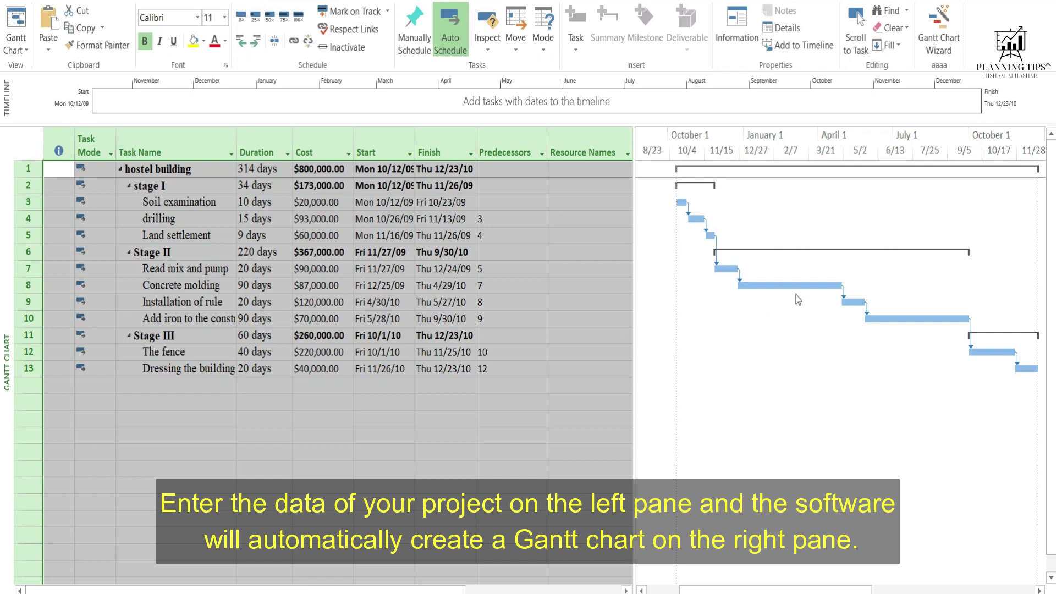
click(260, 302)
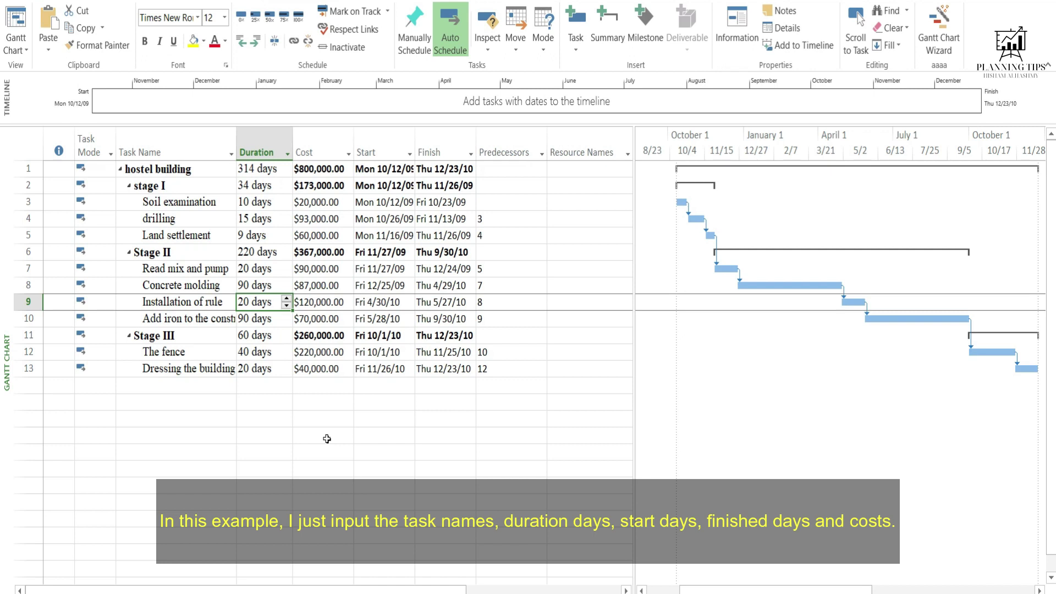
click(223, 152)
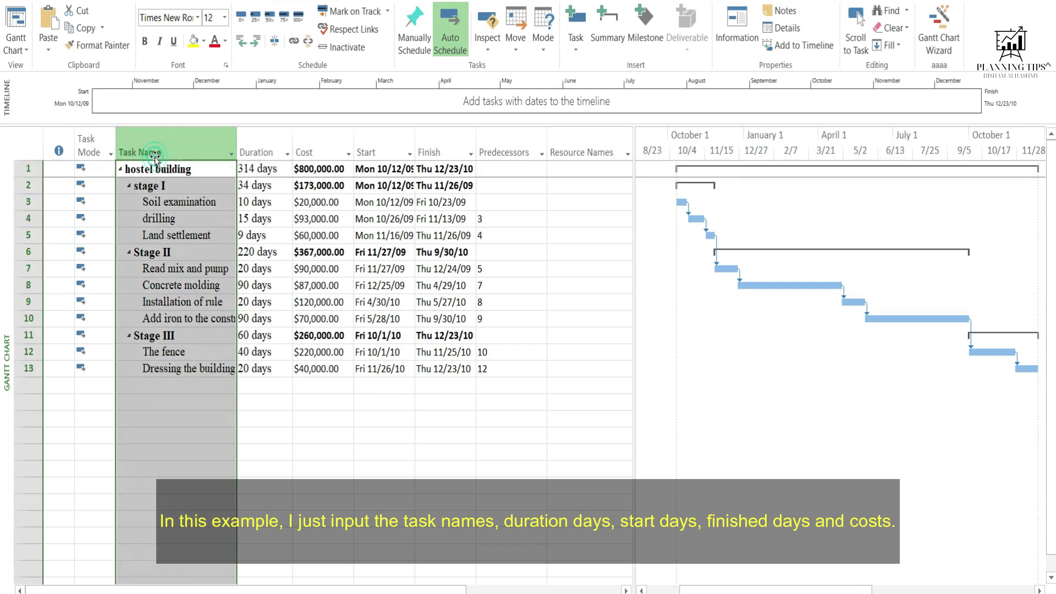
click(248, 152)
click(304, 152)
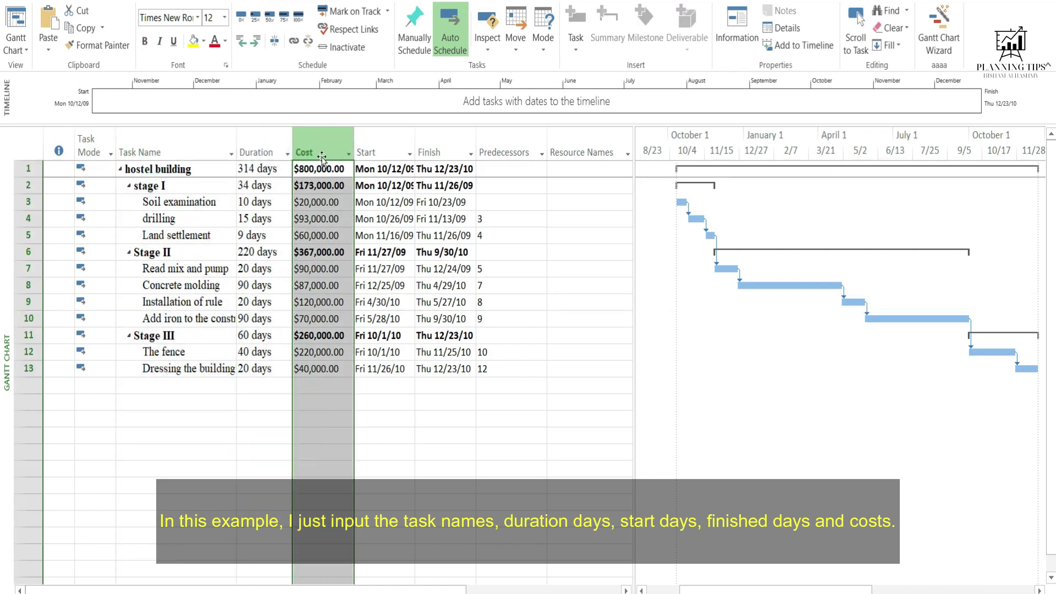
click(392, 153)
click(443, 153)
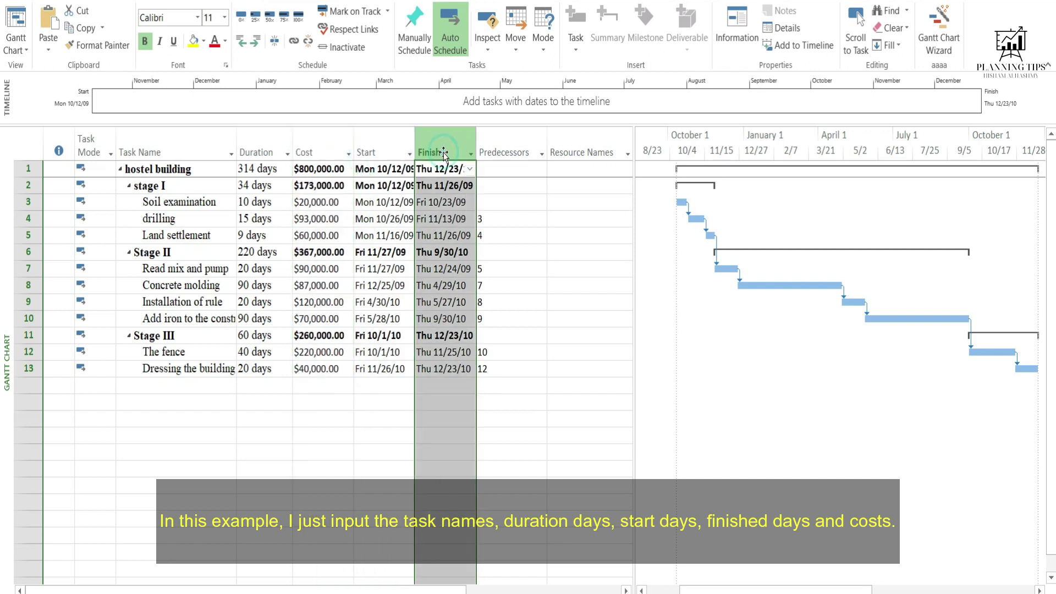
click(505, 152)
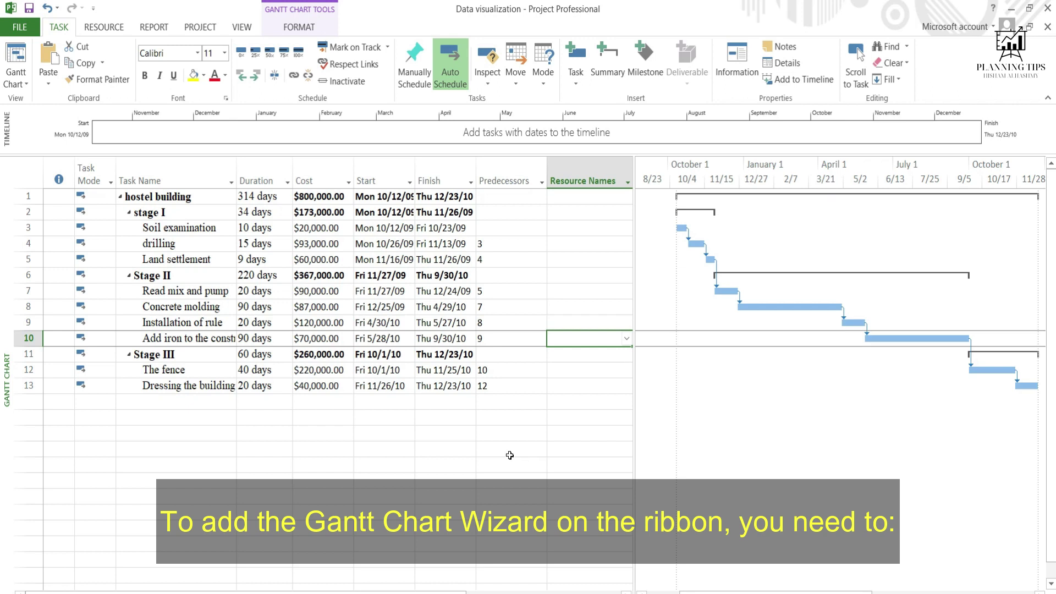
- Reach the Customize Ribbon page of Project Options
click(21, 30)
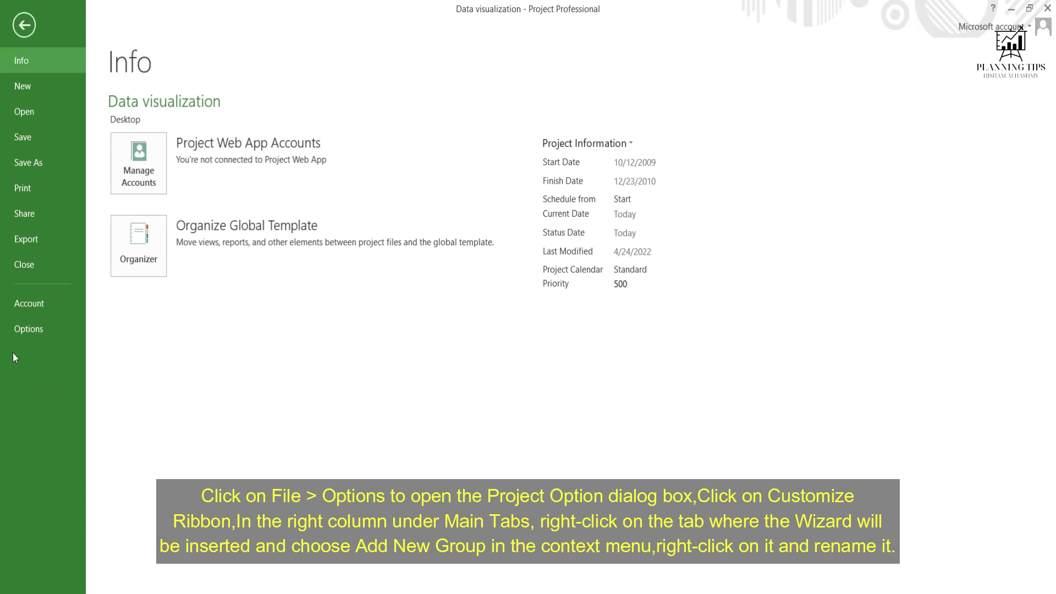
click(21, 332)
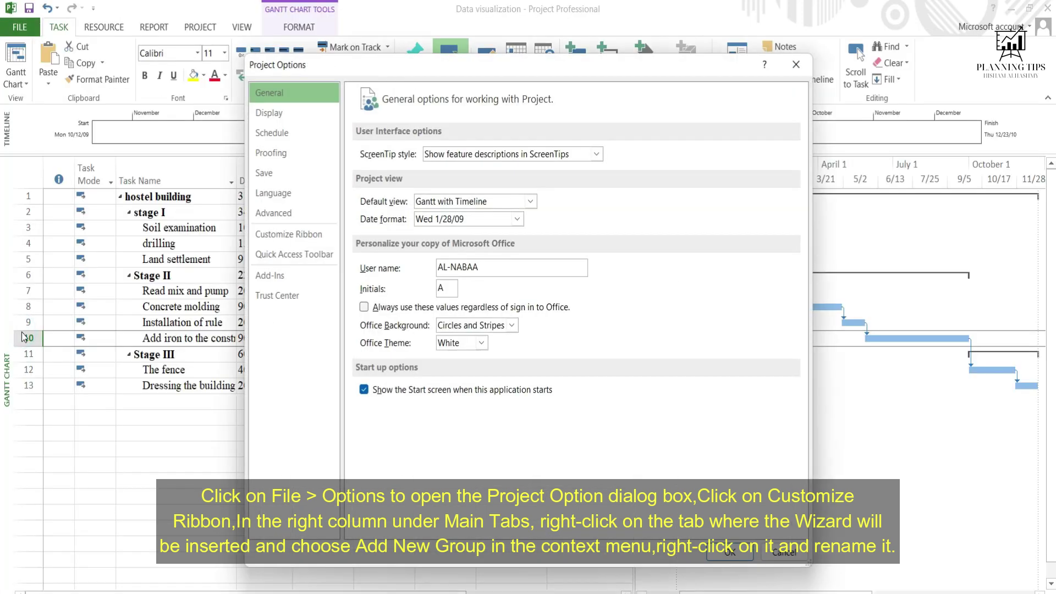
click(292, 239)
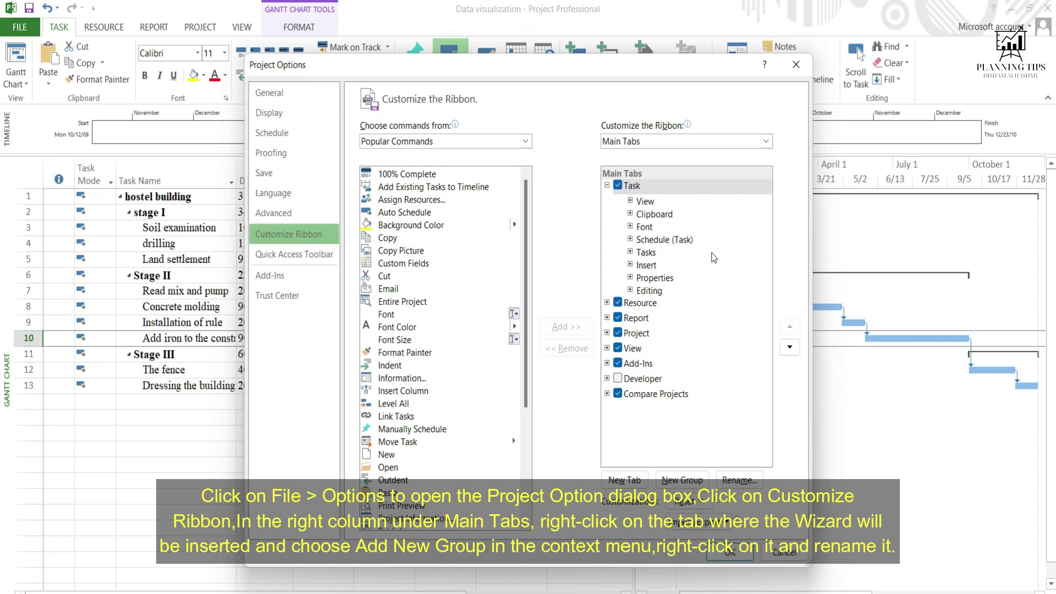
- Add a new custom group under the Task tab and confirm its name
right_click(734, 231)
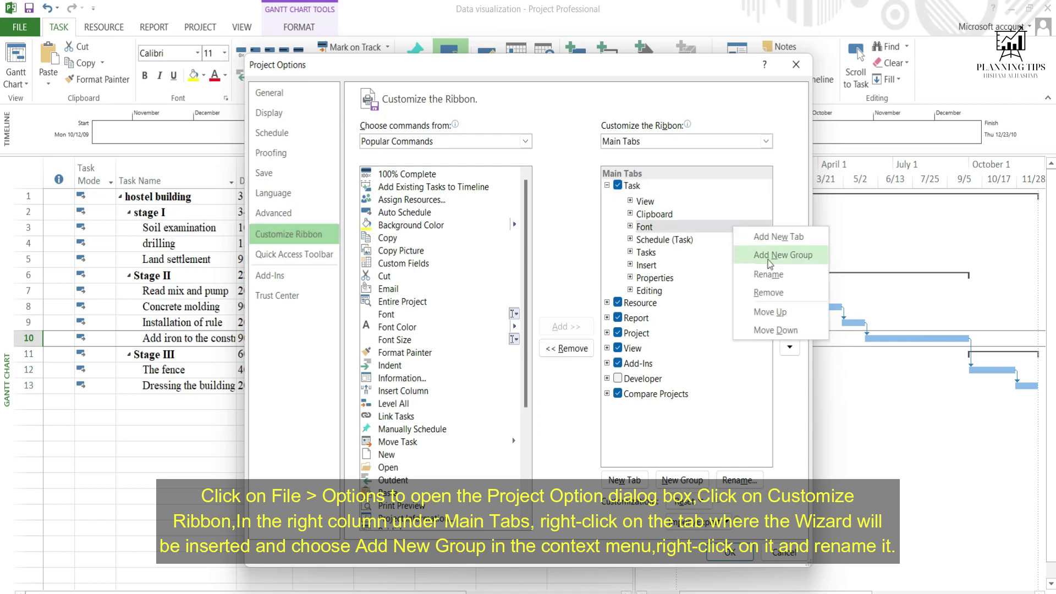
click(787, 257)
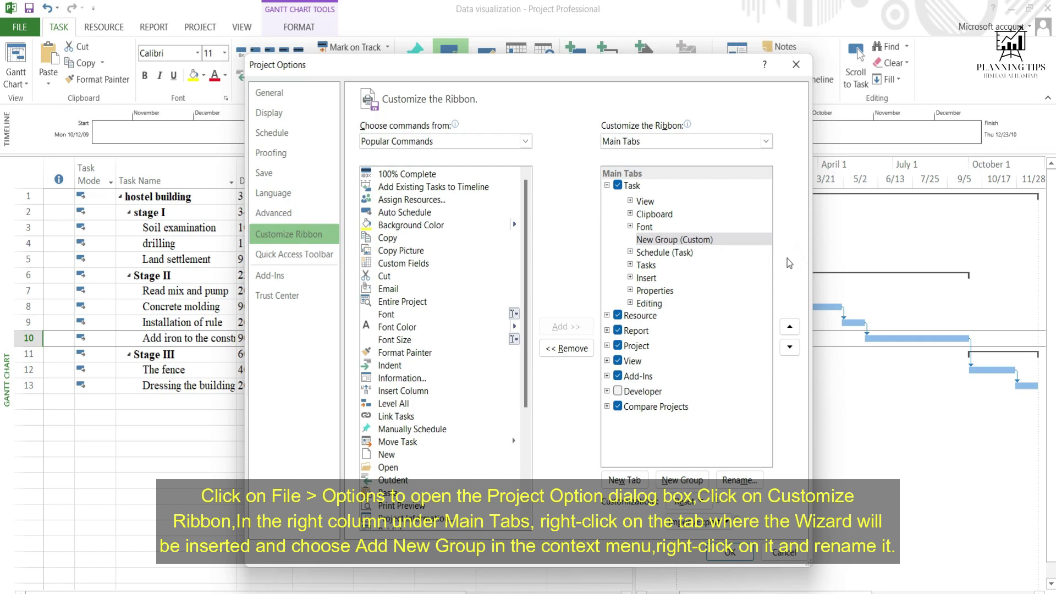
right_click(690, 242)
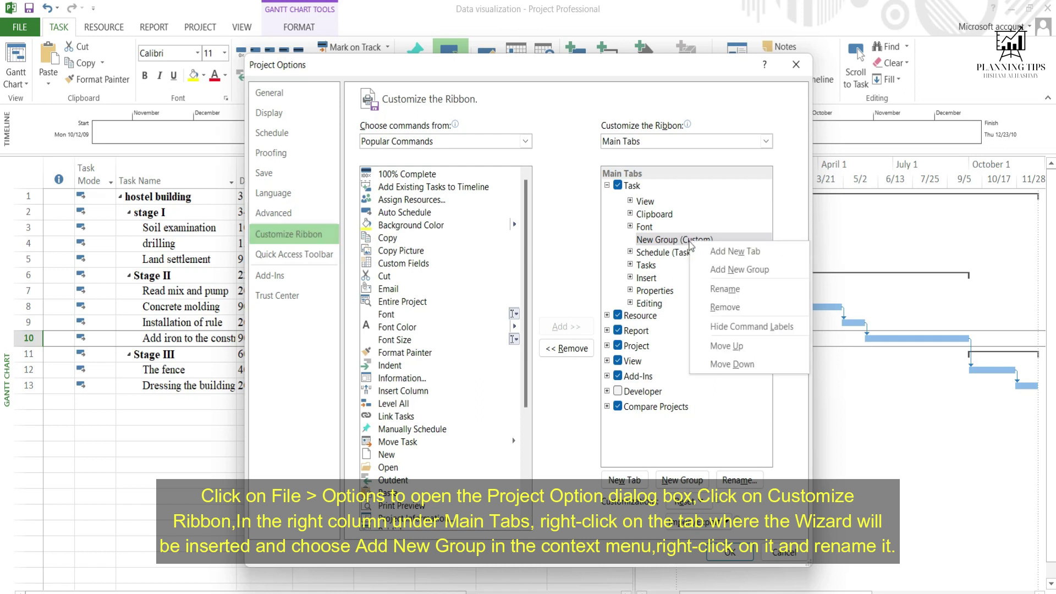
click(712, 289)
text(PR)
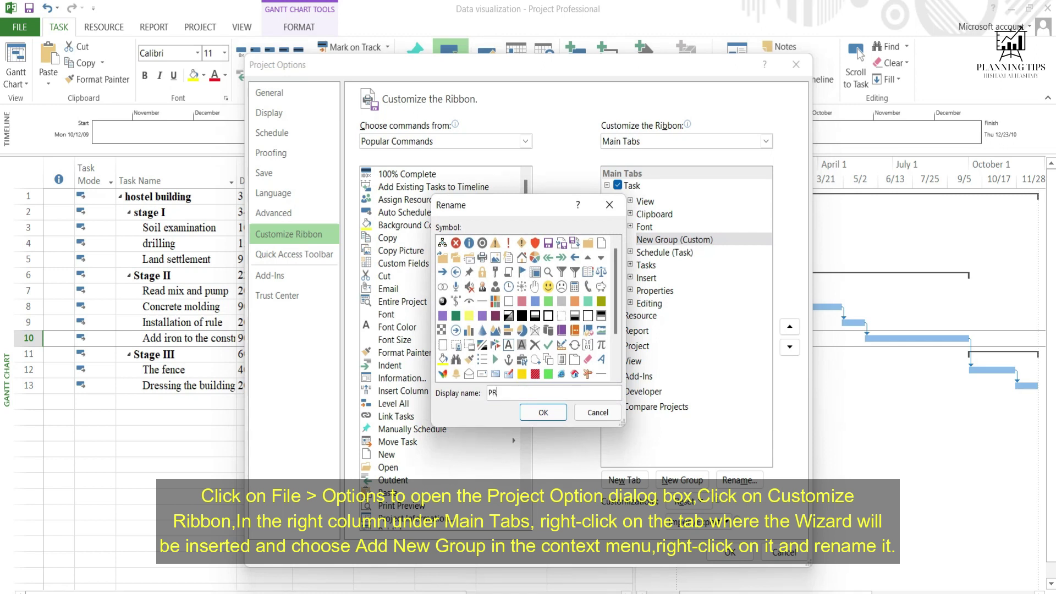
text(OJEC)
text(T1)
click(552, 416)
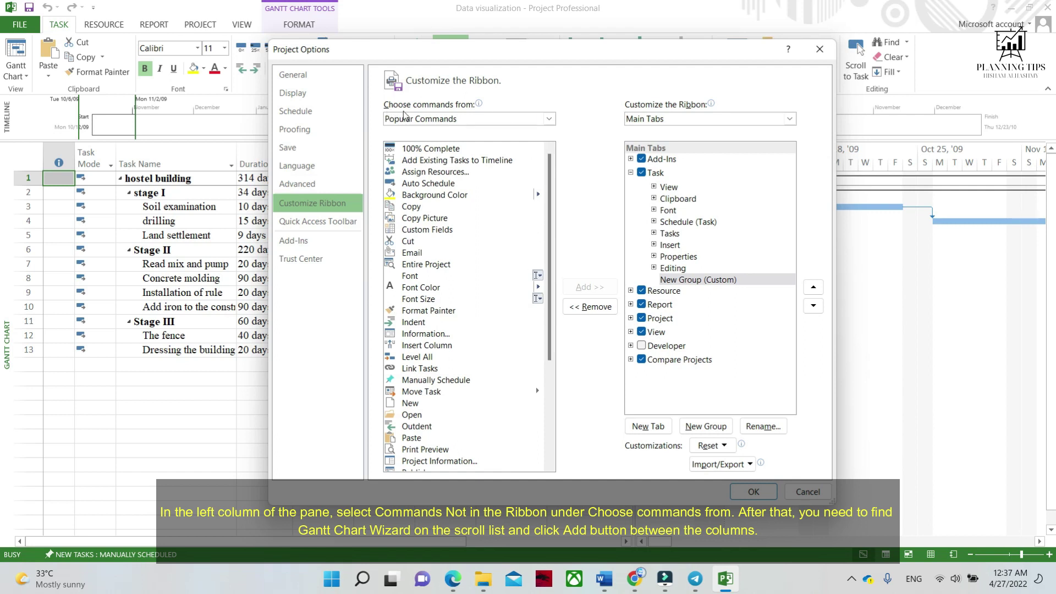
- Add Gantt Chart Wizard from Commands Not in the Ribbon to the new group and save
click(549, 121)
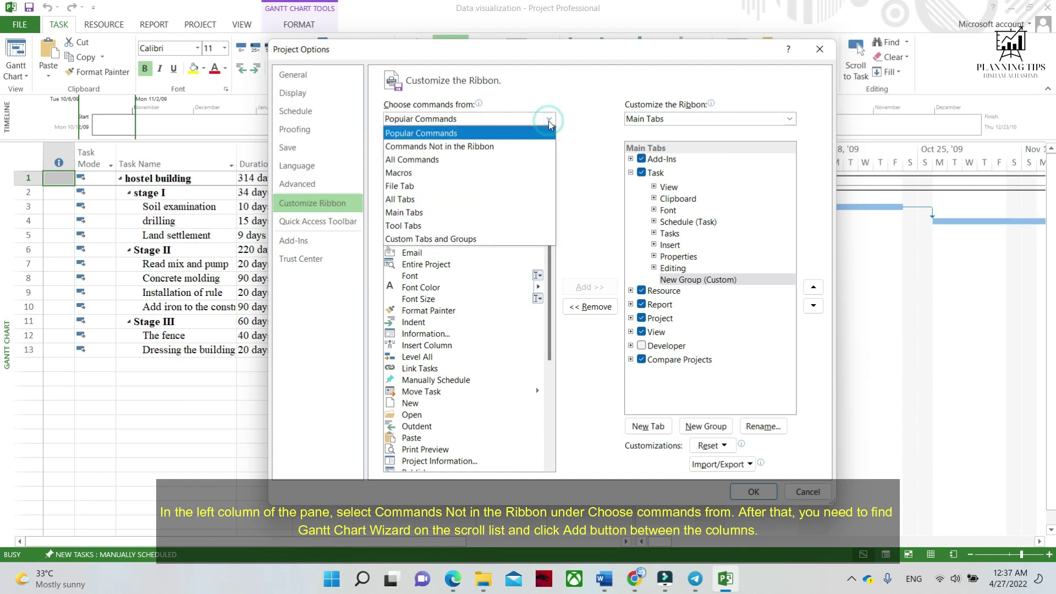
click(477, 149)
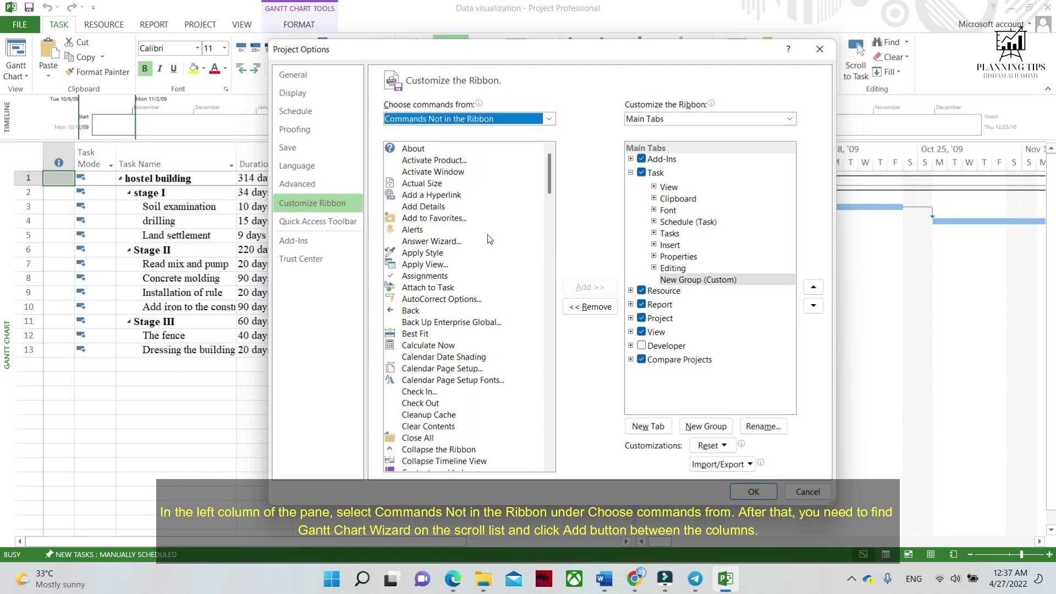
scroll(488, 236, down, 2)
scroll(488, 238, down, 4)
scroll(488, 239, down, 5)
scroll(487, 241, down, 6)
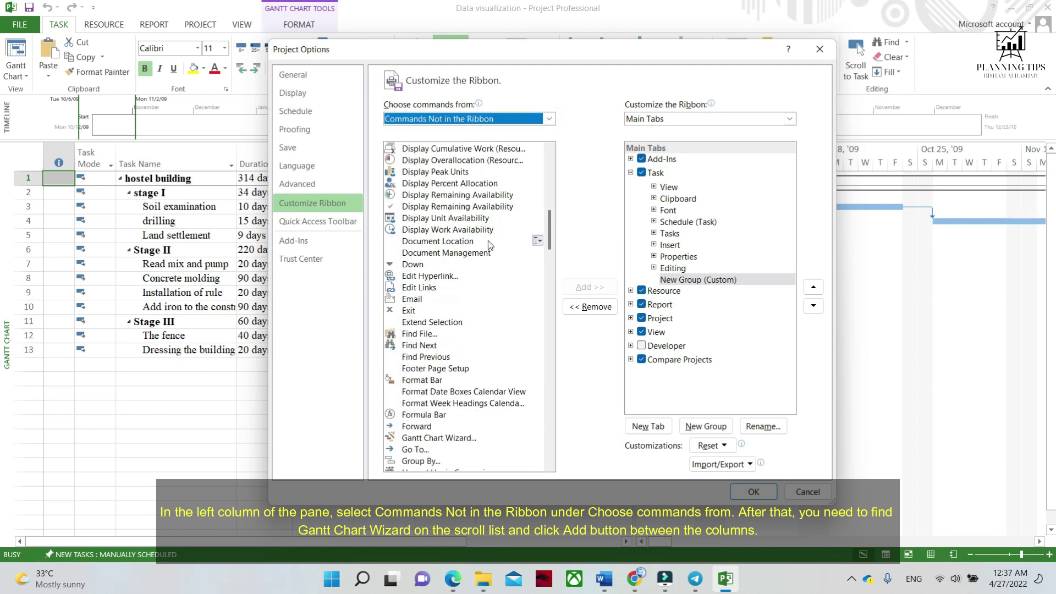
scroll(488, 239, down, 3)
scroll(488, 240, down, 2)
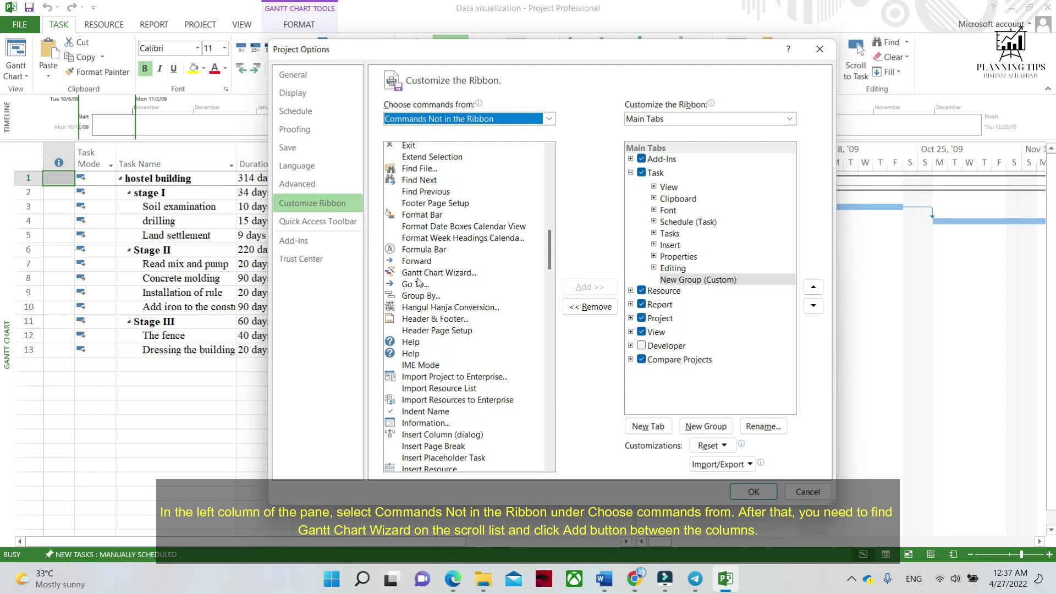
click(439, 272)
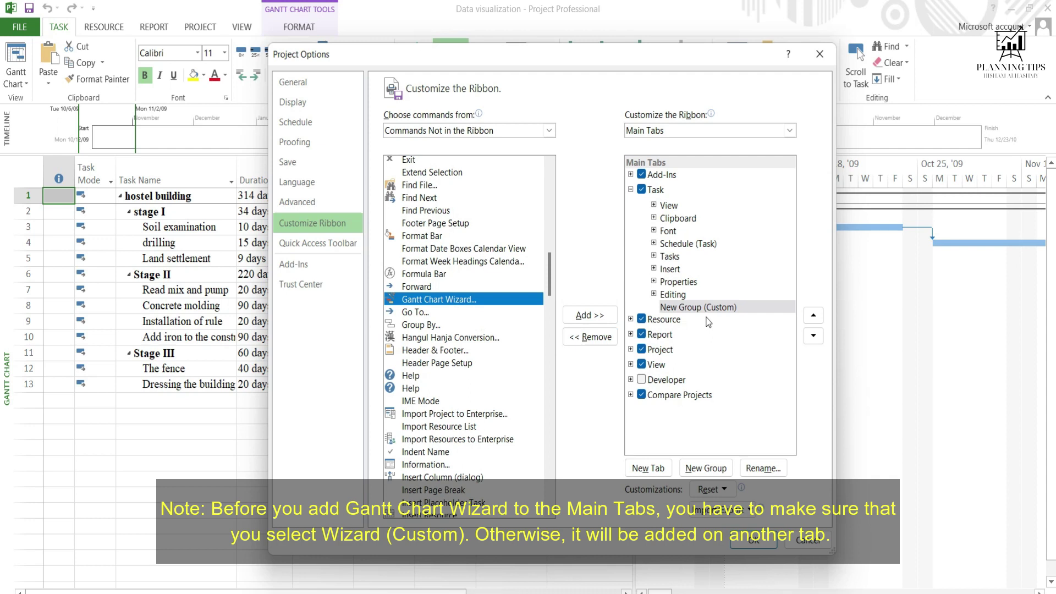
click(591, 320)
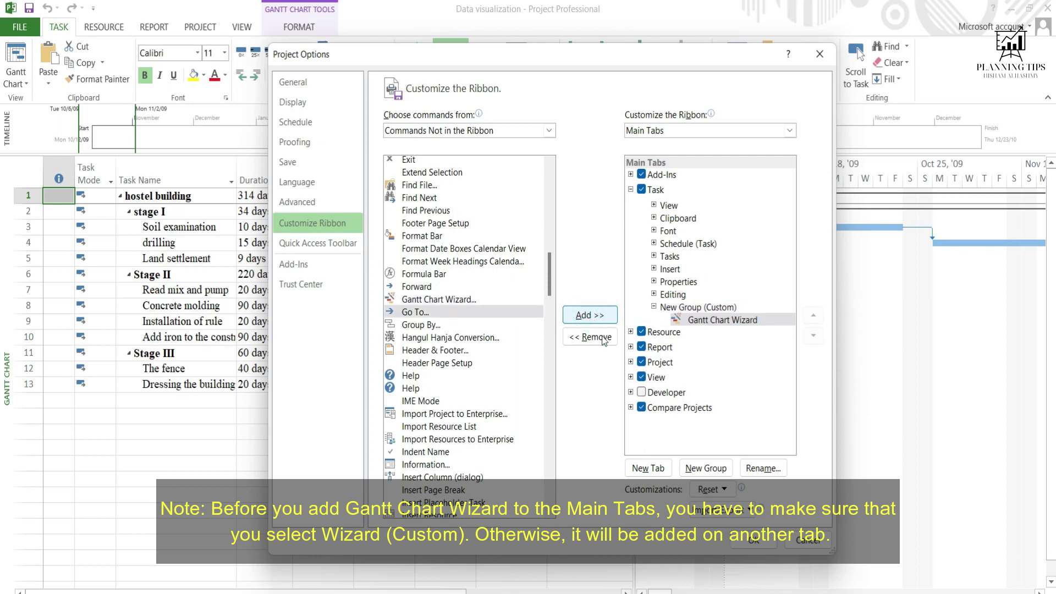
click(755, 543)
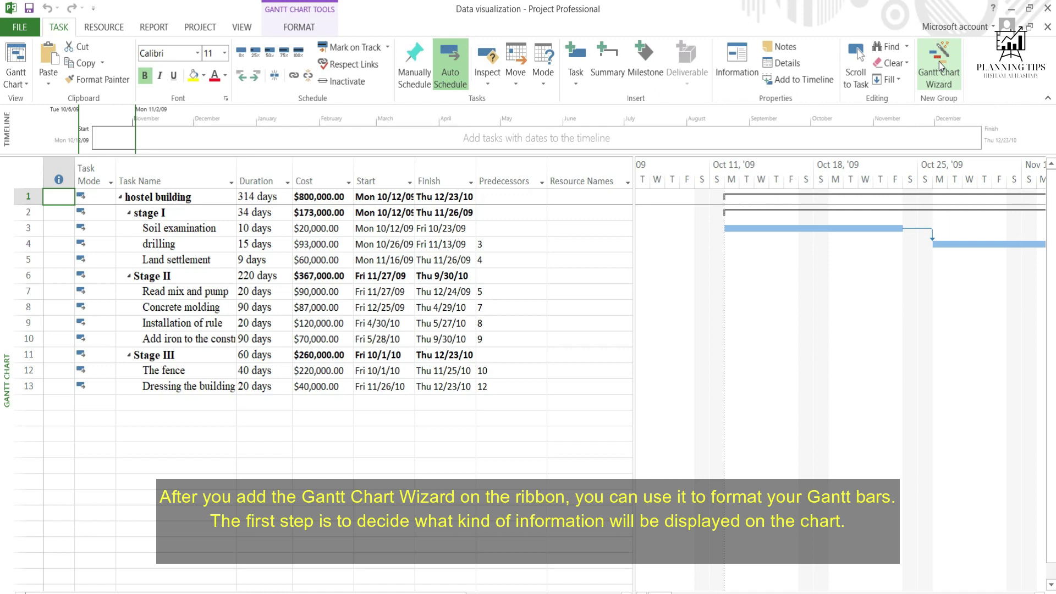
- Run the Gantt Chart Wizard with Standard bars, resources and dates, link lines, then Format It
click(949, 76)
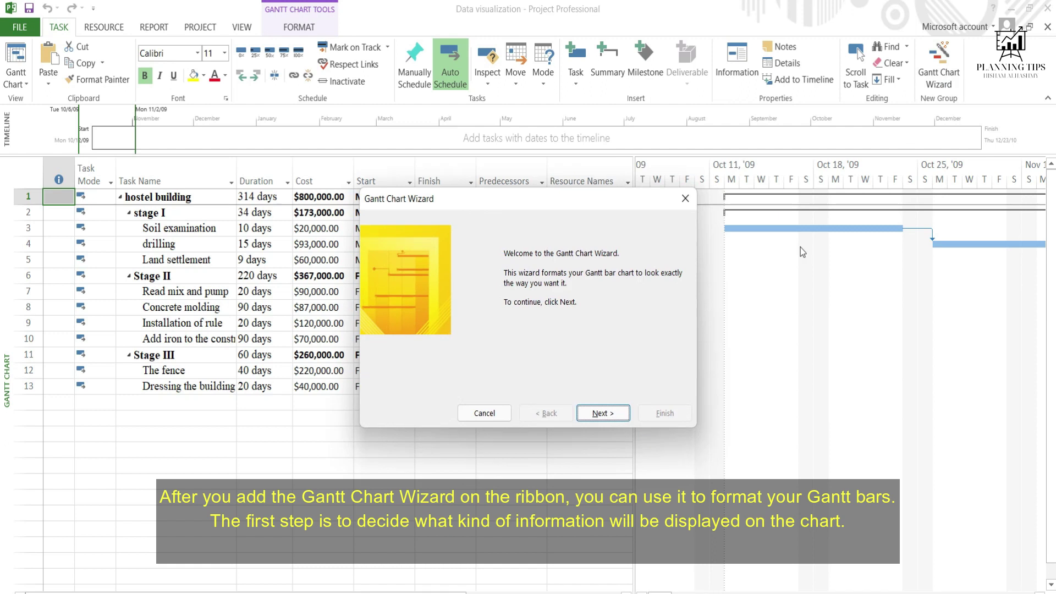
click(620, 415)
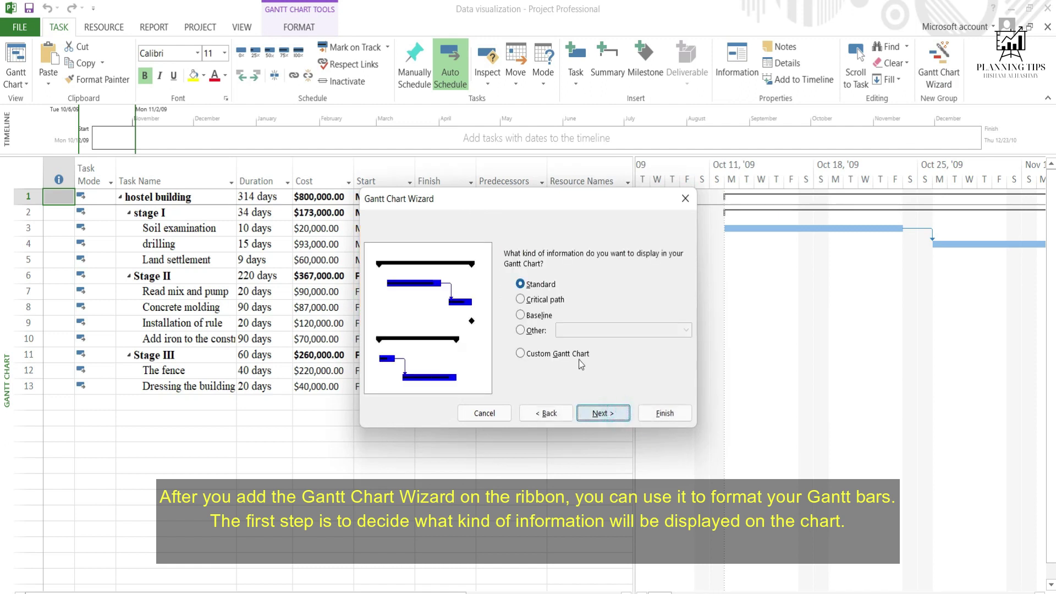
click(602, 415)
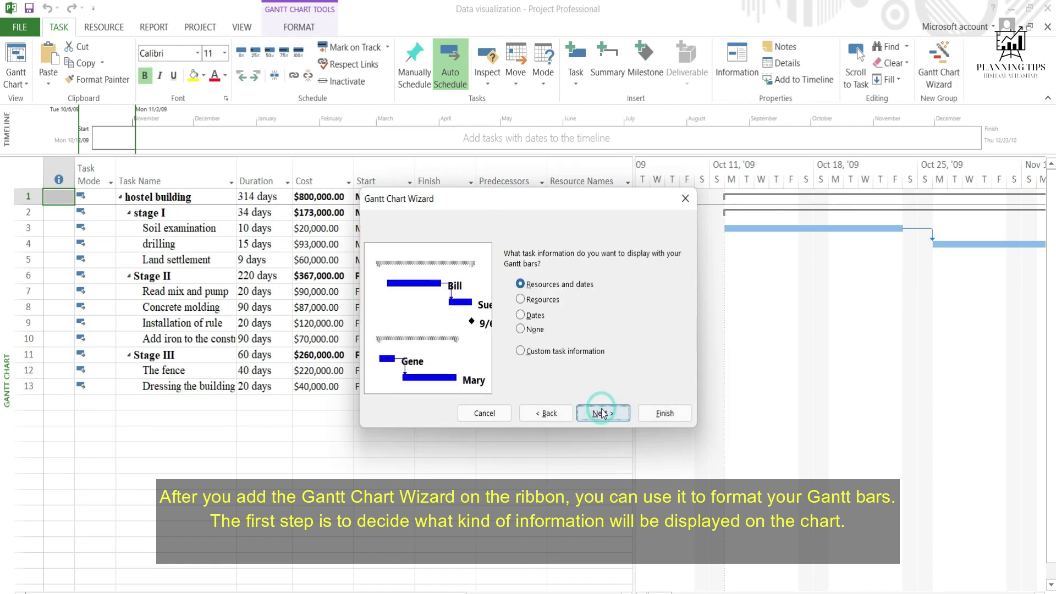
click(600, 417)
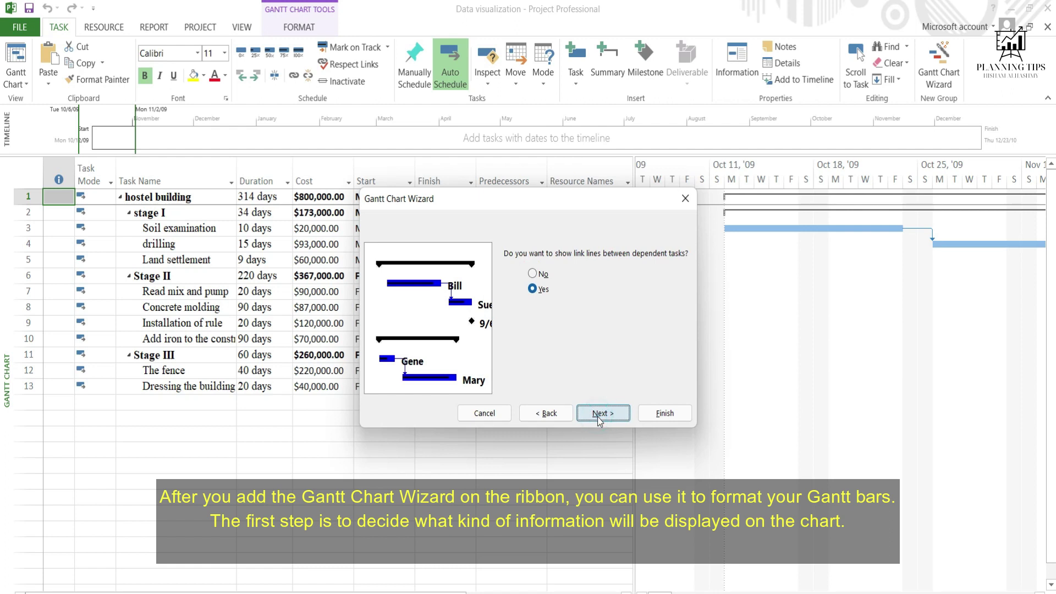
click(598, 416)
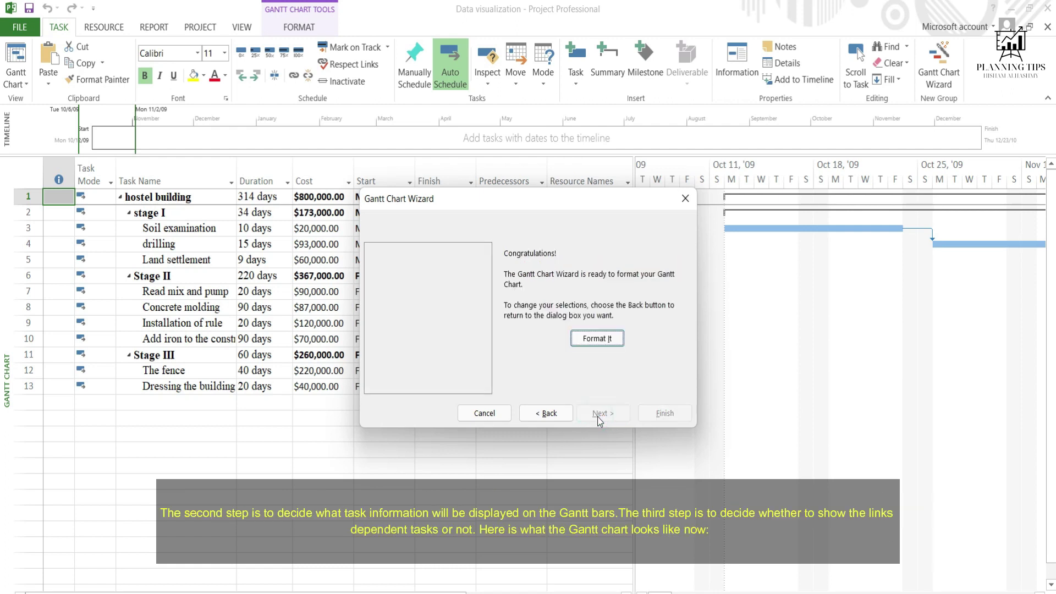
click(596, 340)
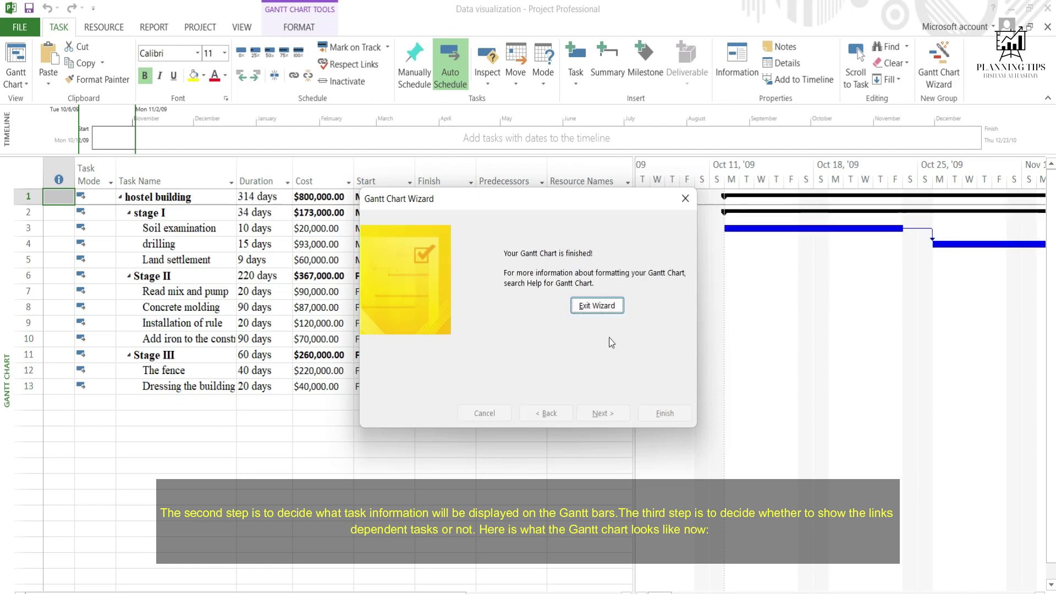
click(597, 305)
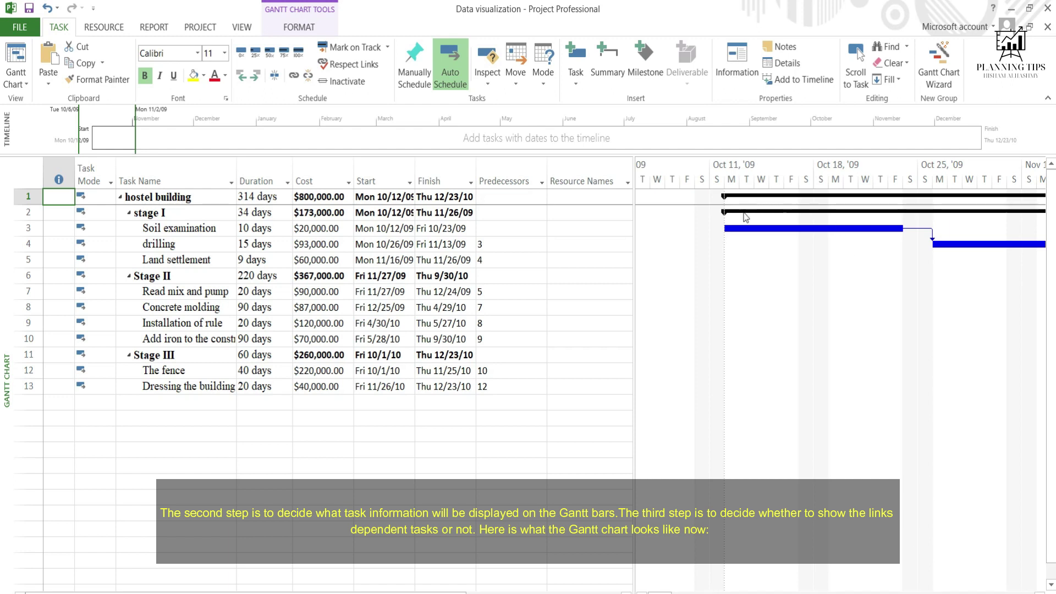
scroll(843, 330, down, 1)
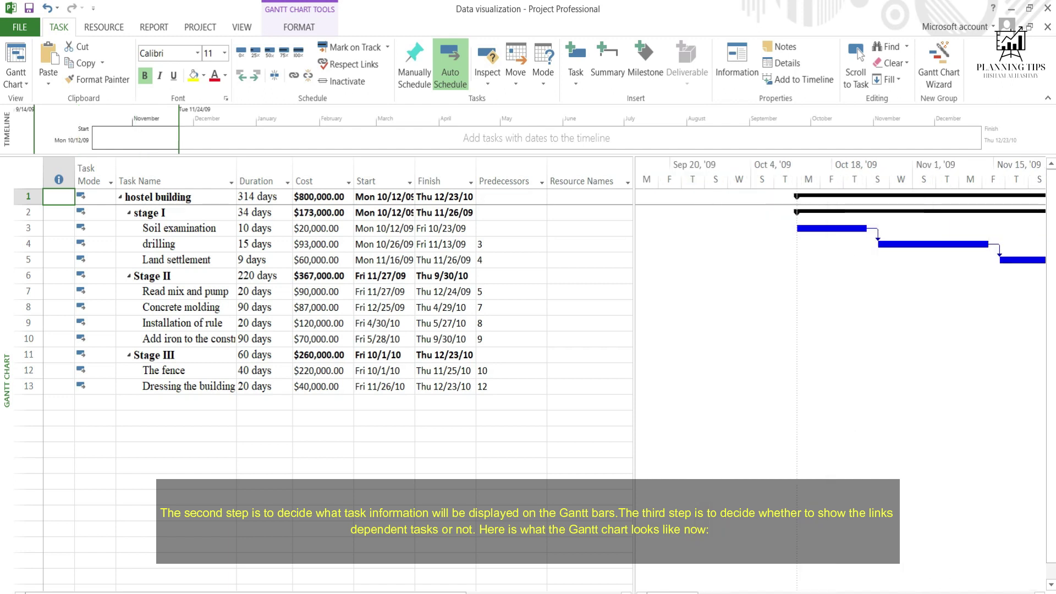
scroll(842, 330, down, 1)
scroll(842, 331, down, 1)
scroll(918, 314, down, 1)
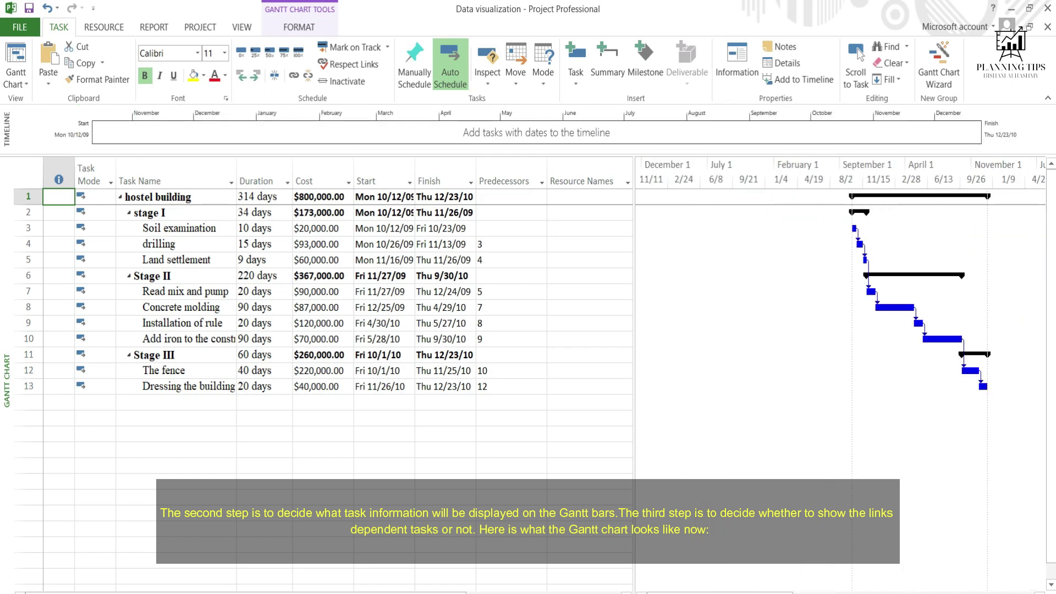
scroll(918, 314, right, 1)
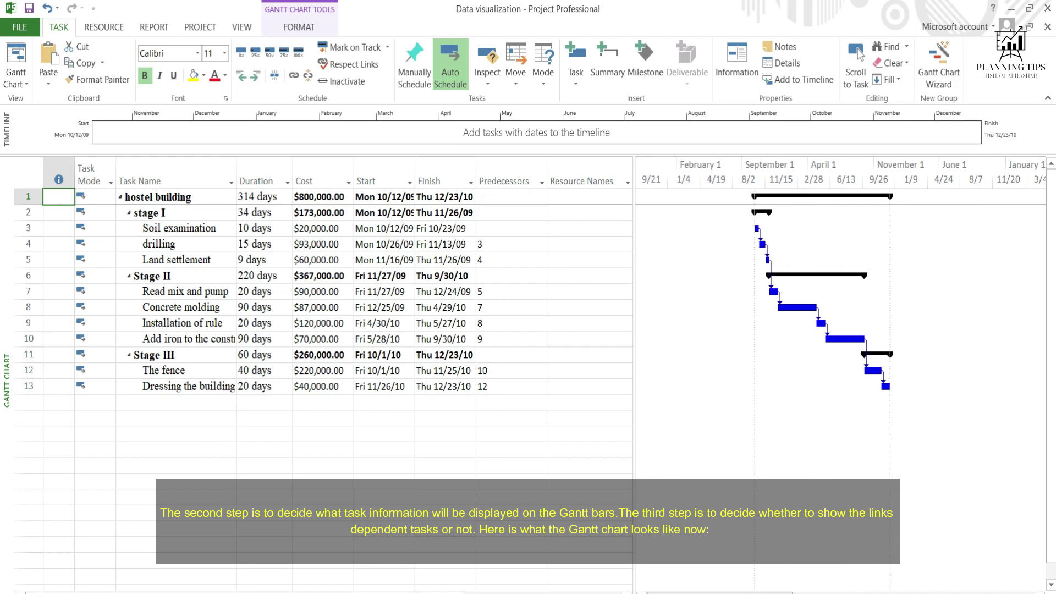
scroll(919, 315, right, 2)
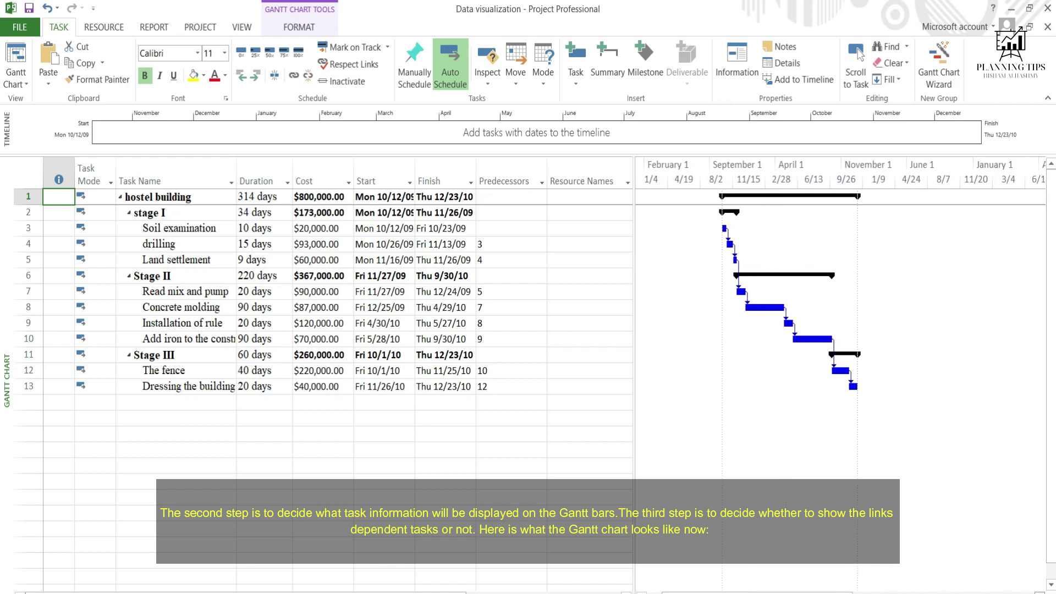